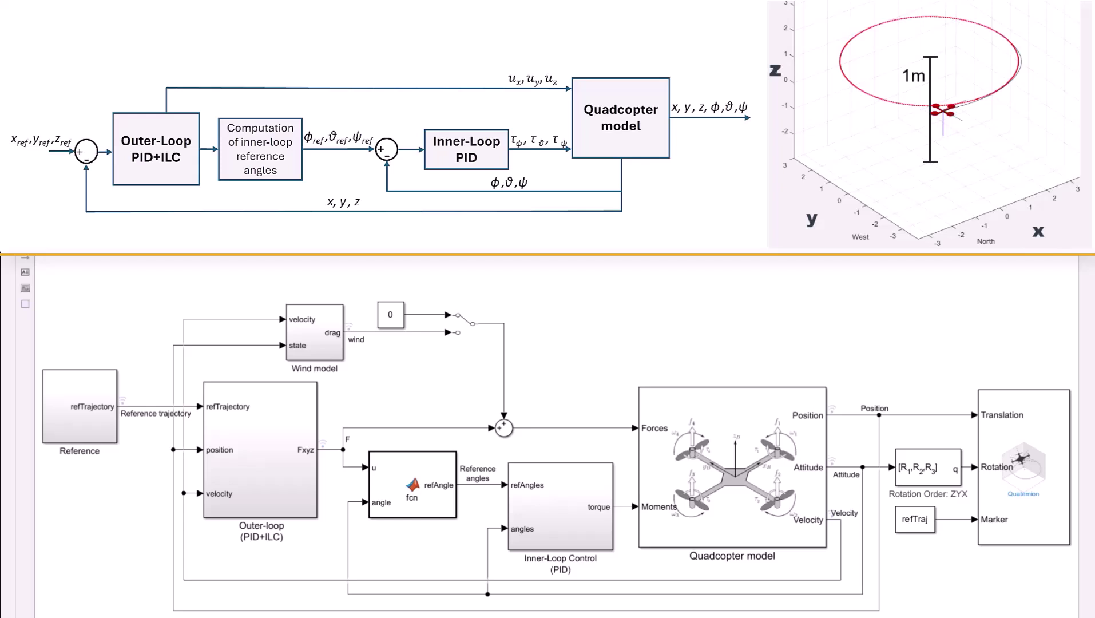
Look over the top-level Reference, Outer-loop and Inner-Loop blocks, then open the Outer-loop (PID+ILC) subsystem
{"action": "left_click", "coordinate": [94, 433]}
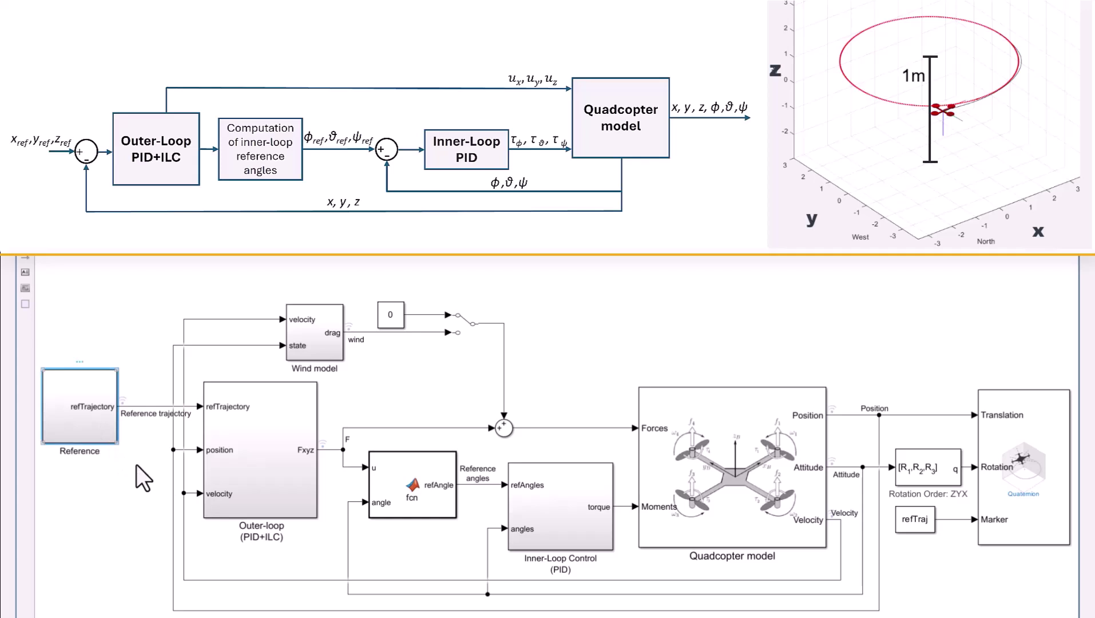
{"action": "left_click", "coordinate": [291, 499]}
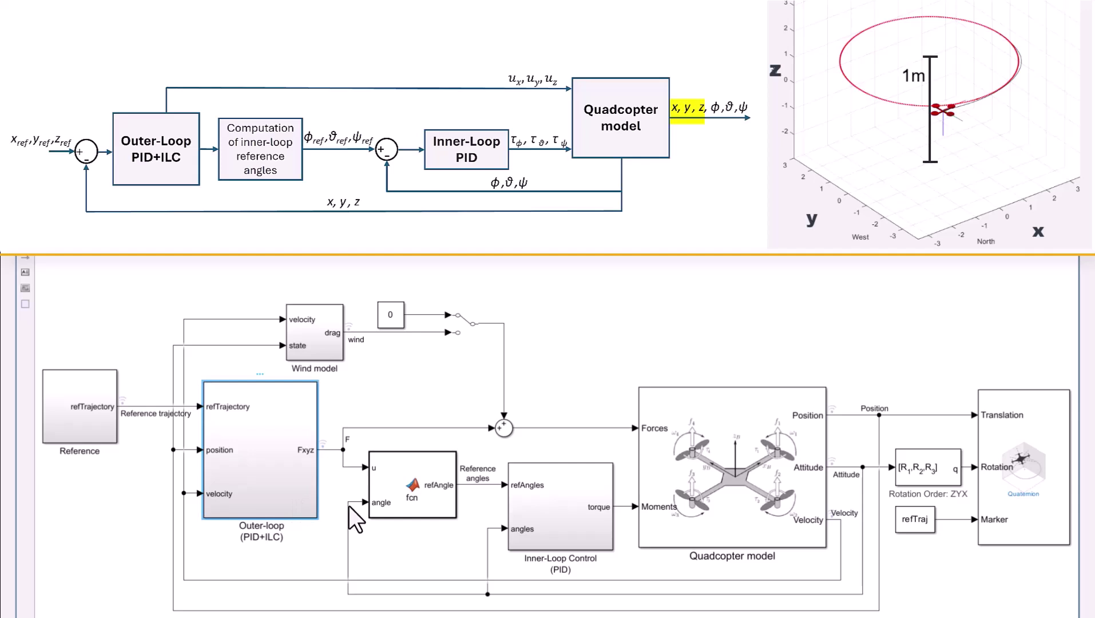
{"action": "left_click", "coordinate": [561, 530]}
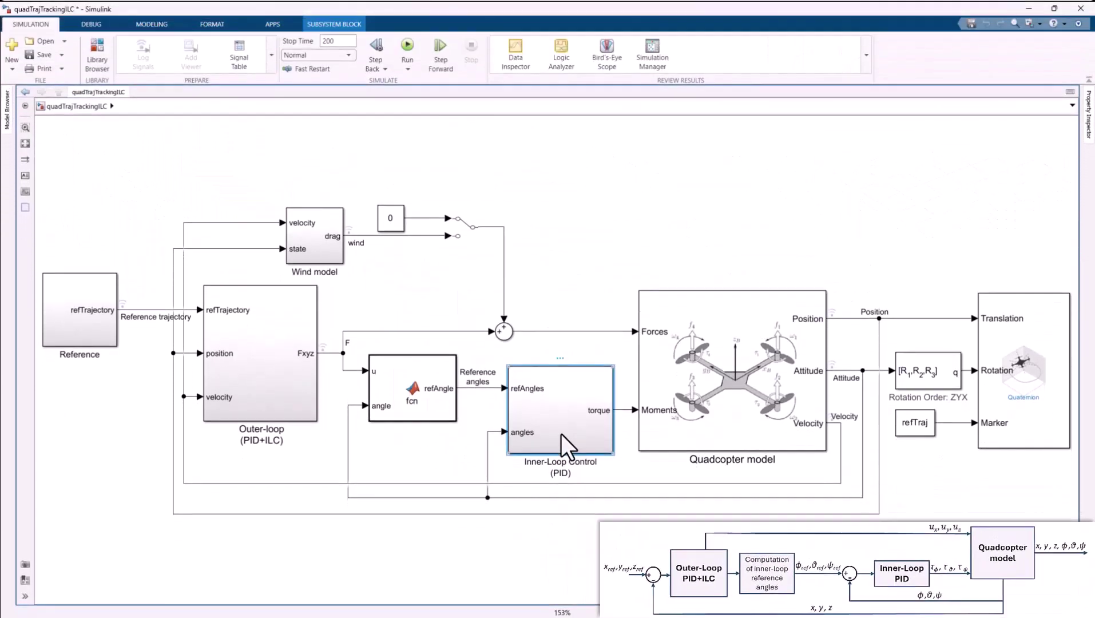
{"action": "left_click", "coordinate": [299, 394]}
{"action": "double_click", "coordinate": [299, 394]}
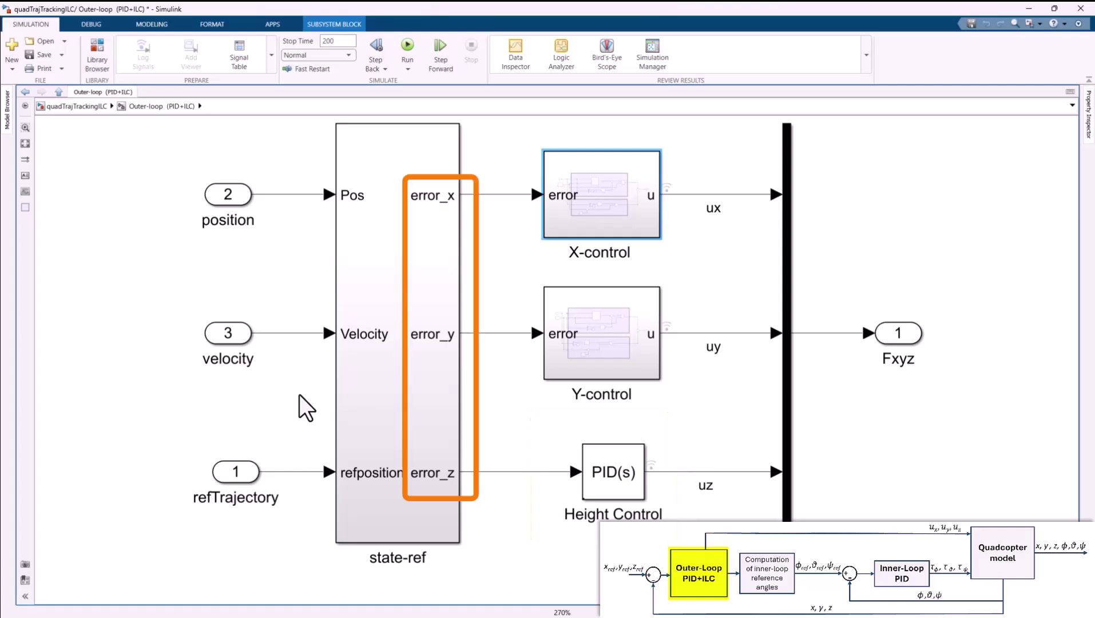
{"action": "left_click", "coordinate": [401, 413]}
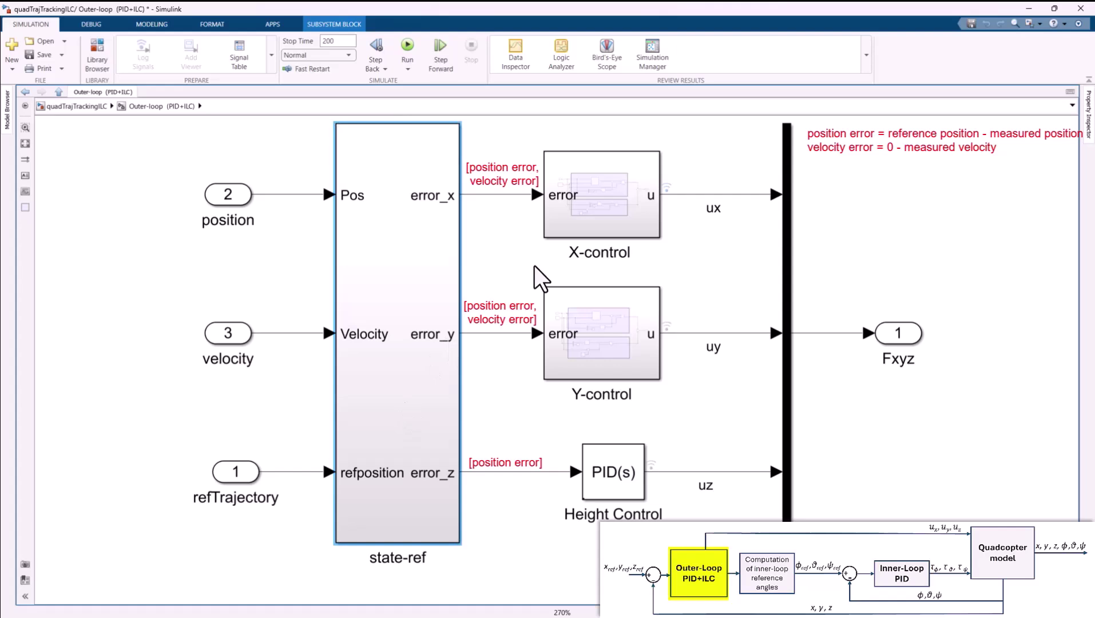
Open the X-control subsystem and select its Iterative Learning Control block
{"action": "double_click", "coordinate": [586, 214]}
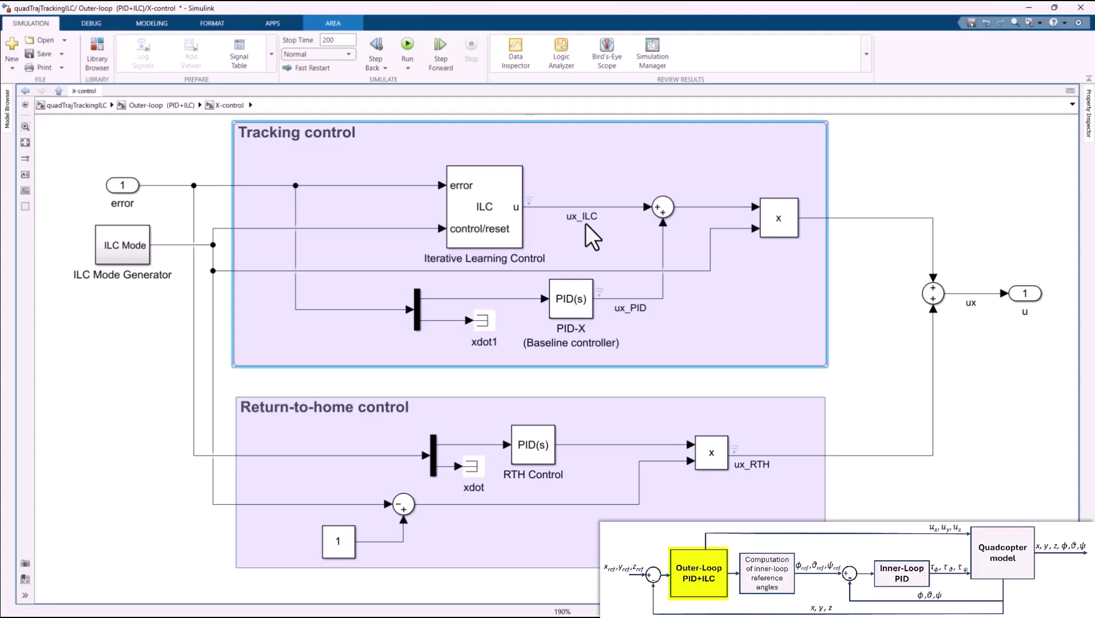
{"action": "left_click", "coordinate": [512, 224]}
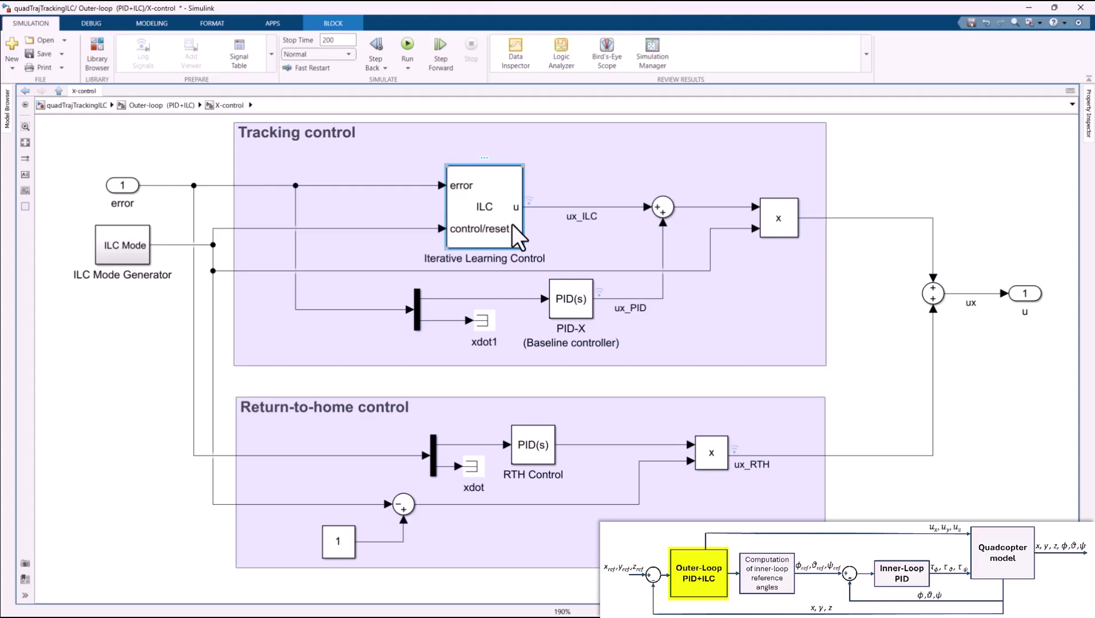
Give the X-control ILC a 0.05 sample time, iteration duration 15, and model-based ILC
{"action": "double_click", "coordinate": [513, 224]}
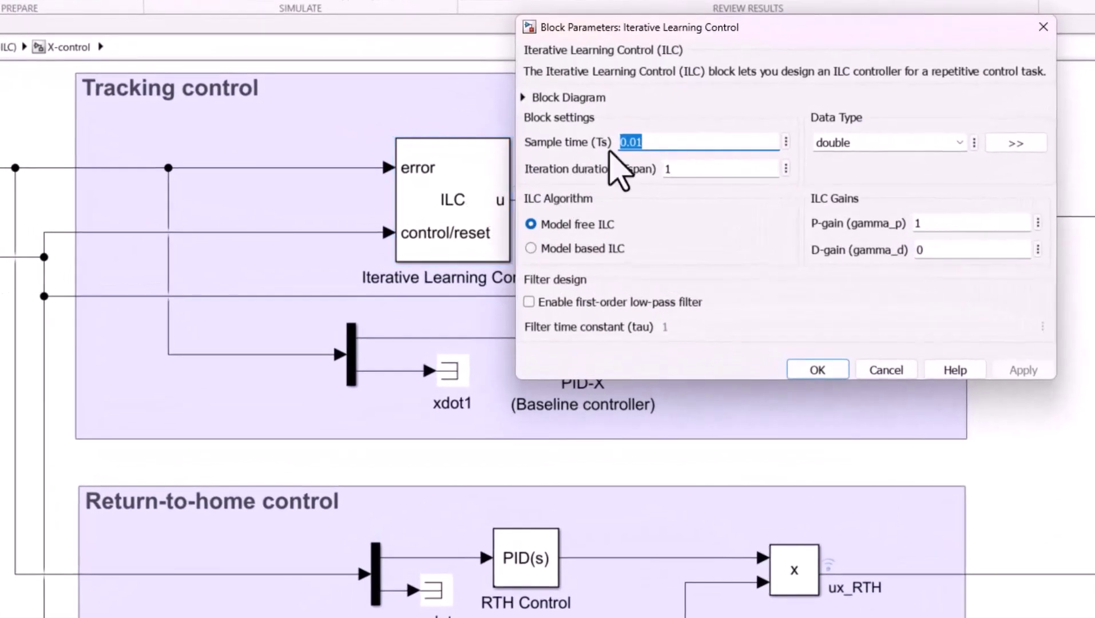
{"action": "left_click_drag", "start_coordinate": [605, 165], "coordinate": [619, 166]}
{"action": "type", "text": "05"}
{"action": "key", "text": "Tab"}
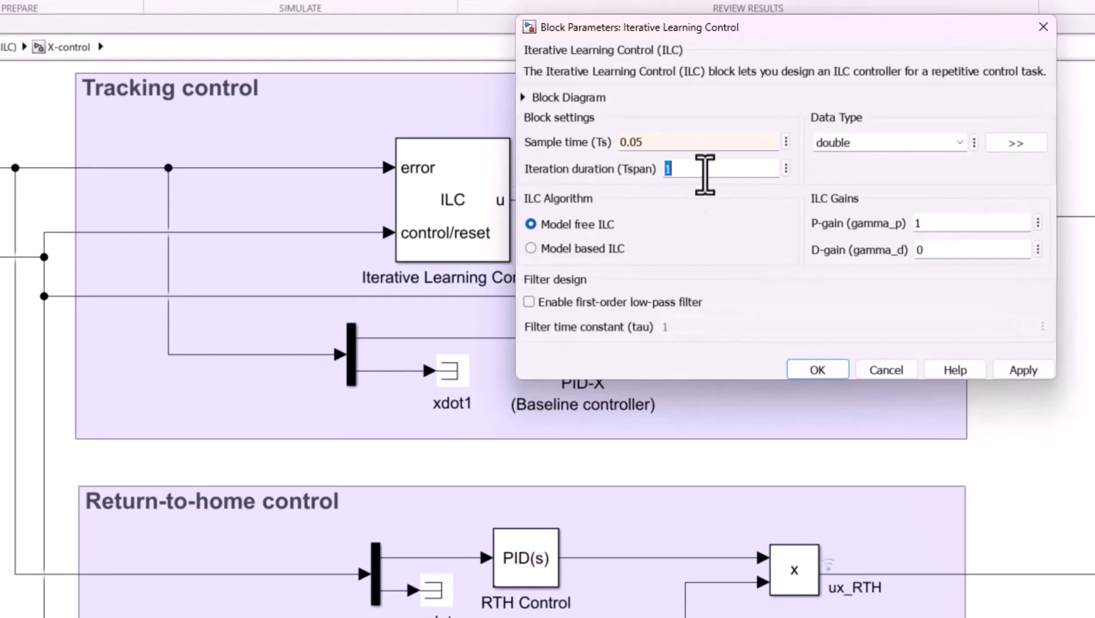
{"action": "type", "text": "15"}
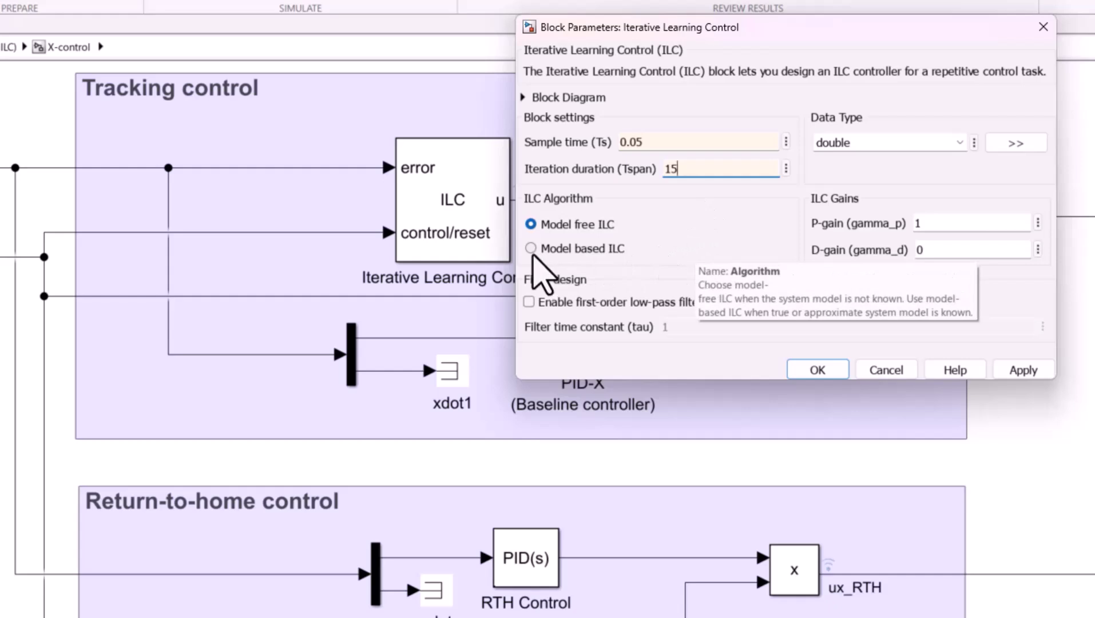
{"action": "left_click", "coordinate": [531, 249]}
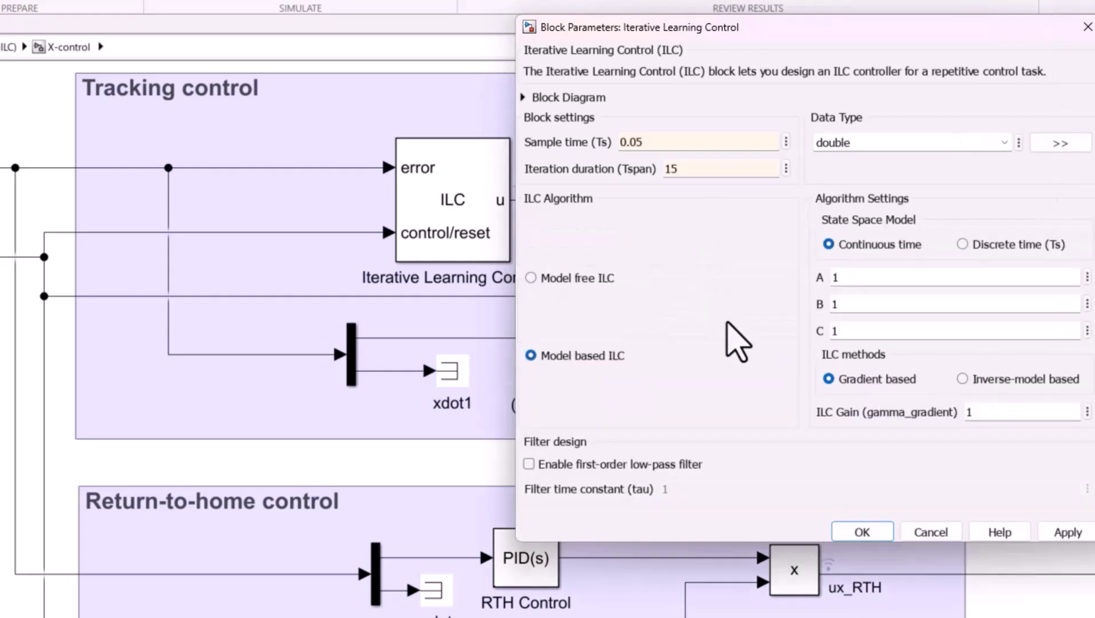
Use a discrete-time state-space model with A=[1,0.05;-0.02,0.97], B=[0;0.05], C=eye(2)
{"action": "left_click", "coordinate": [964, 244]}
{"action": "left_click", "coordinate": [953, 274]}
{"action": "type", "text": "1,0.05;-0.02"}
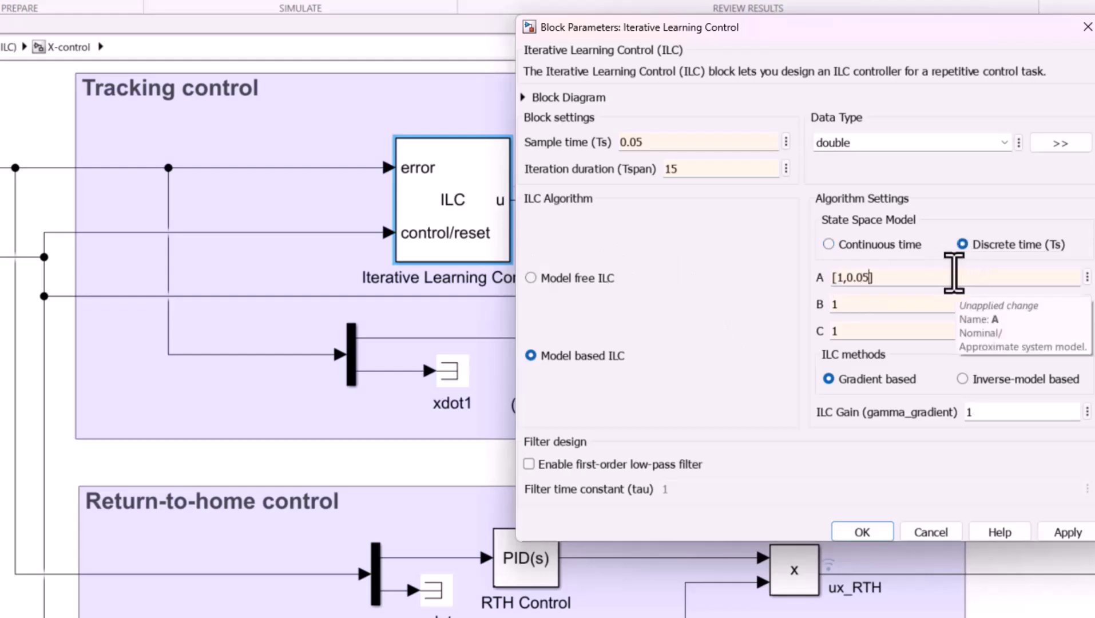
{"action": "type", "text": ",0.97"}
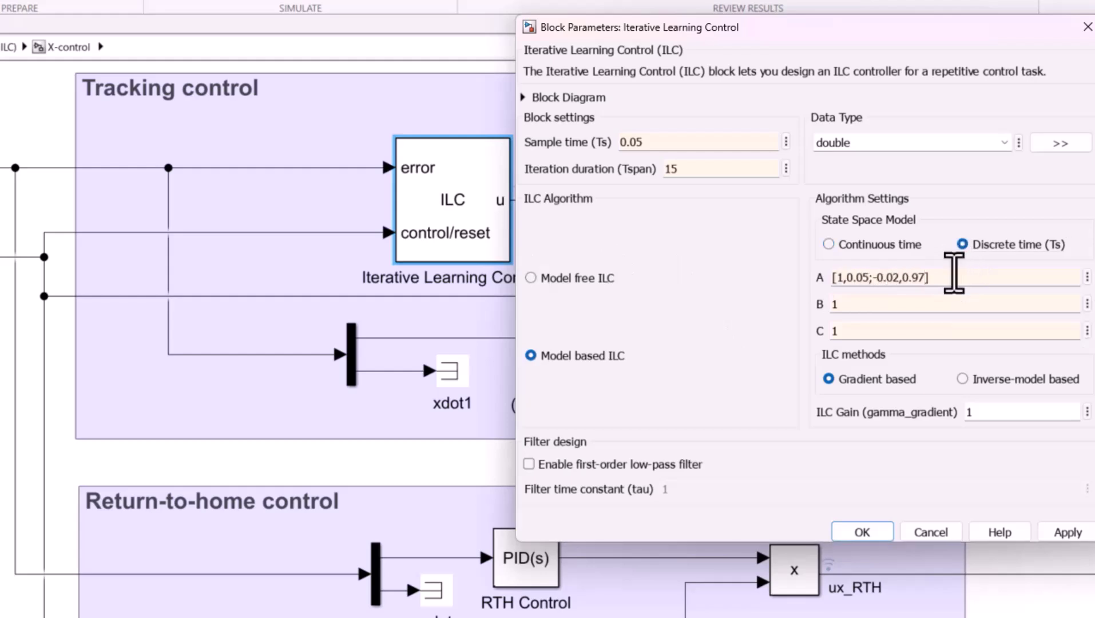
{"action": "key", "text": "Tab"}
{"action": "type", "text": "[]"}
{"action": "key", "text": "Left"}
{"action": "type", "text": "0;0.05"}
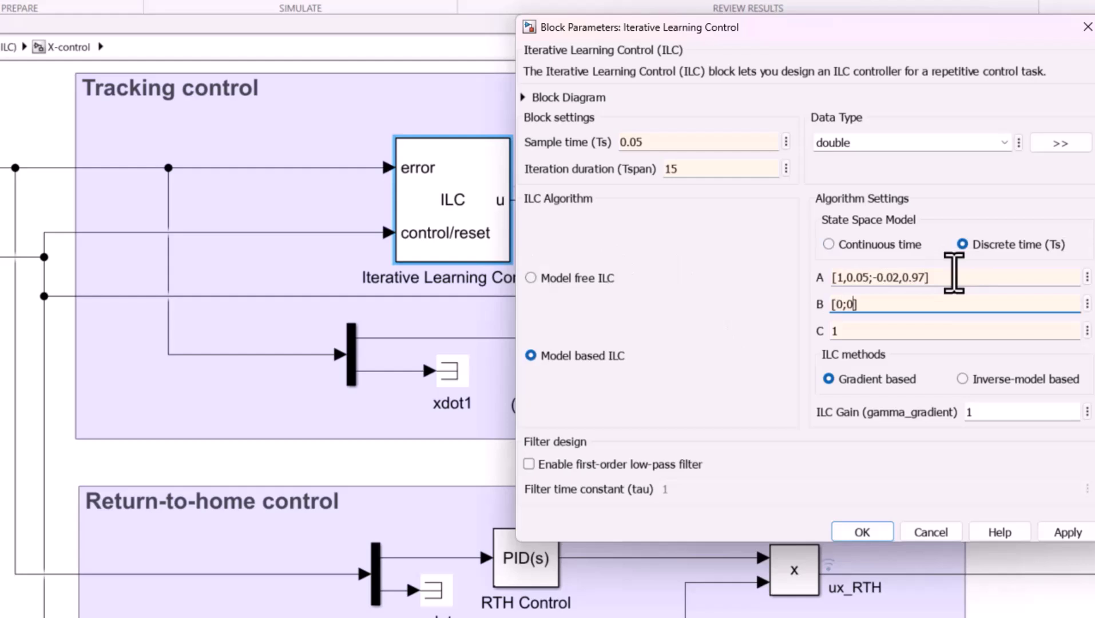
{"action": "key", "text": "Tab"}
{"action": "type", "text": "eye(2)"}
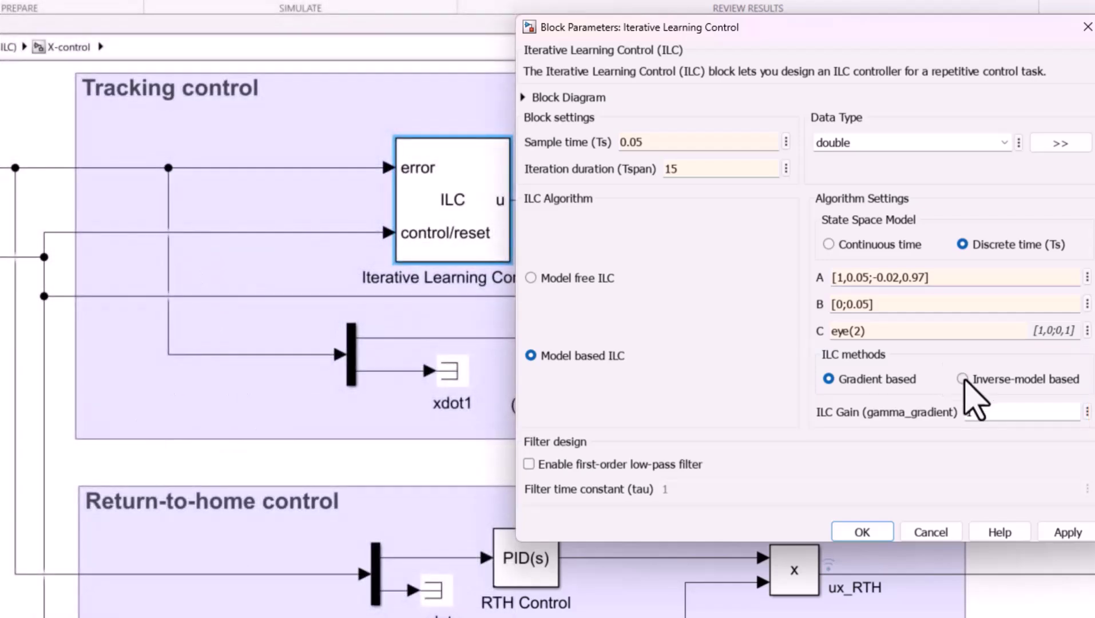
Choose inverse-model learning with gain 0.3, enable the low-pass filter with tau 2, and apply
{"action": "left_click", "coordinate": [962, 378]}
{"action": "double_click", "coordinate": [1005, 412]}
{"action": "type", "text": "0.3"}
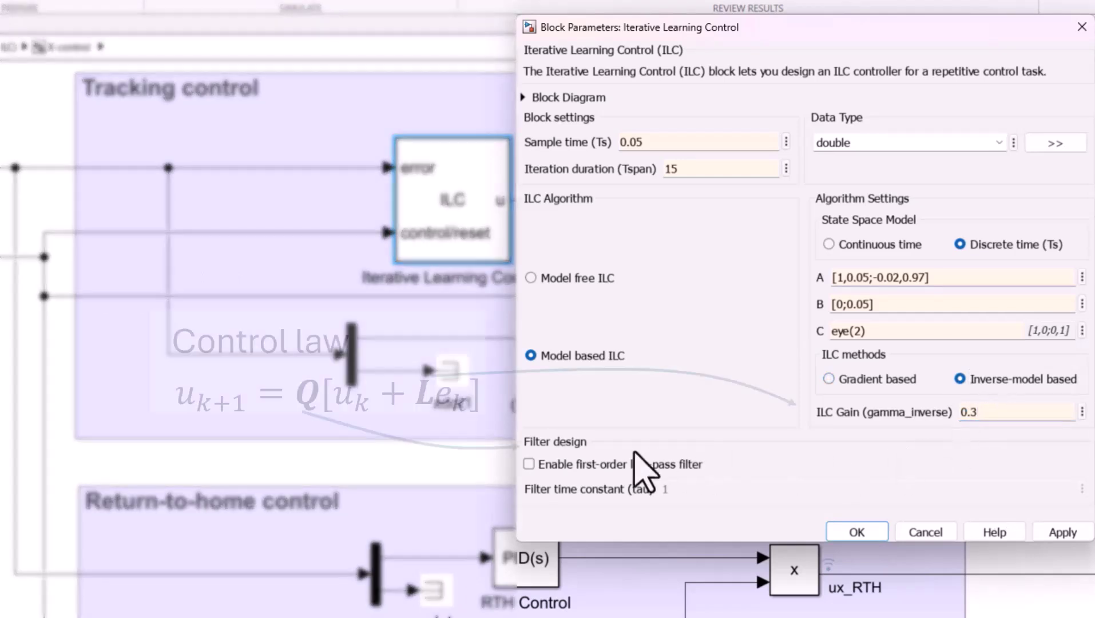
{"action": "left_click", "coordinate": [529, 464]}
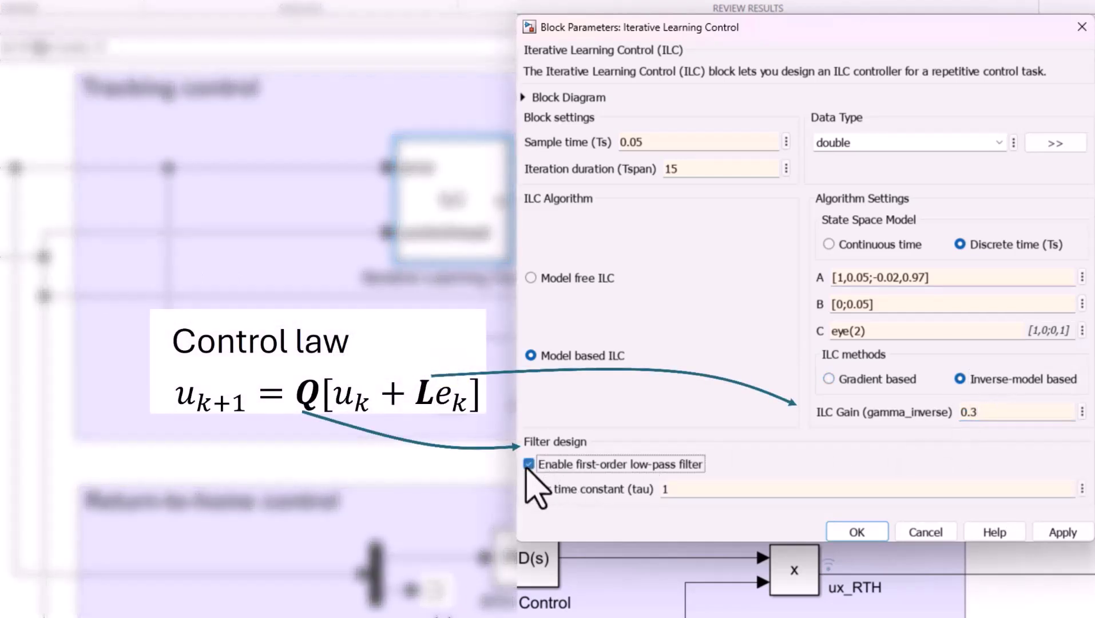
{"action": "double_click", "coordinate": [677, 487]}
{"action": "type", "text": "2"}
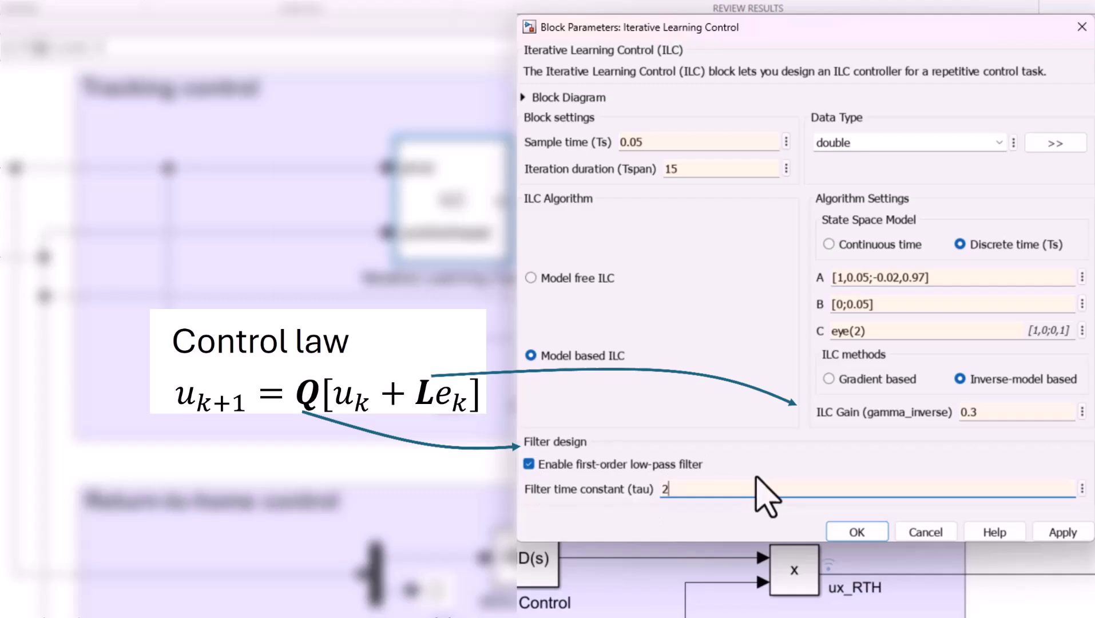
{"action": "left_click", "coordinate": [856, 532]}
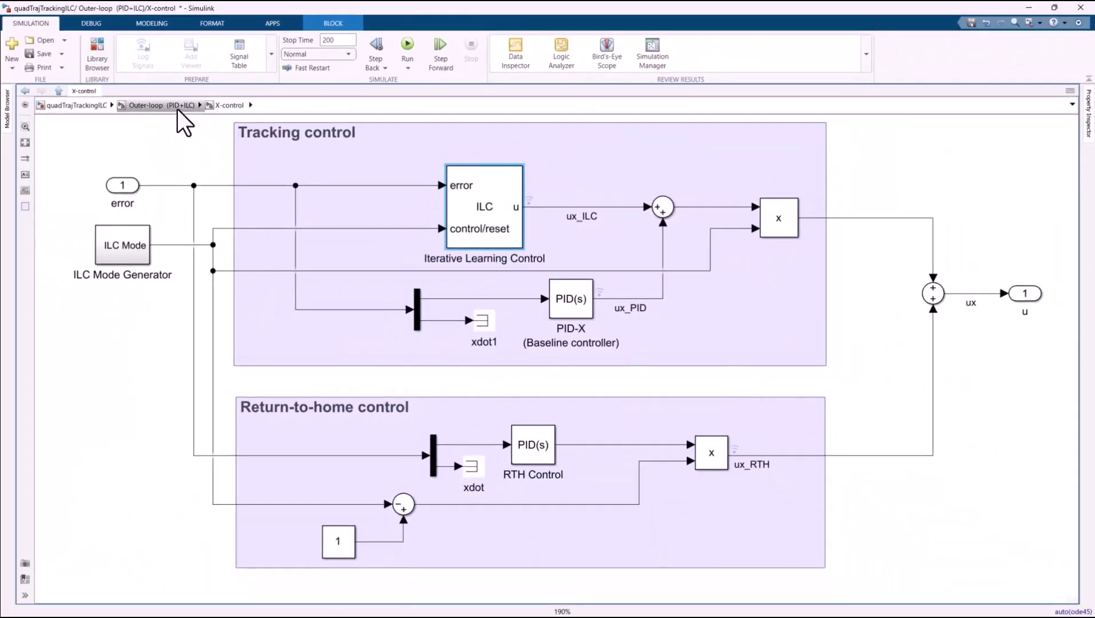
Go from the Outer-loop diagram into Y-control and open its ILC block parameters
{"action": "left_click", "coordinate": [178, 109]}
{"action": "left_click", "coordinate": [611, 341]}
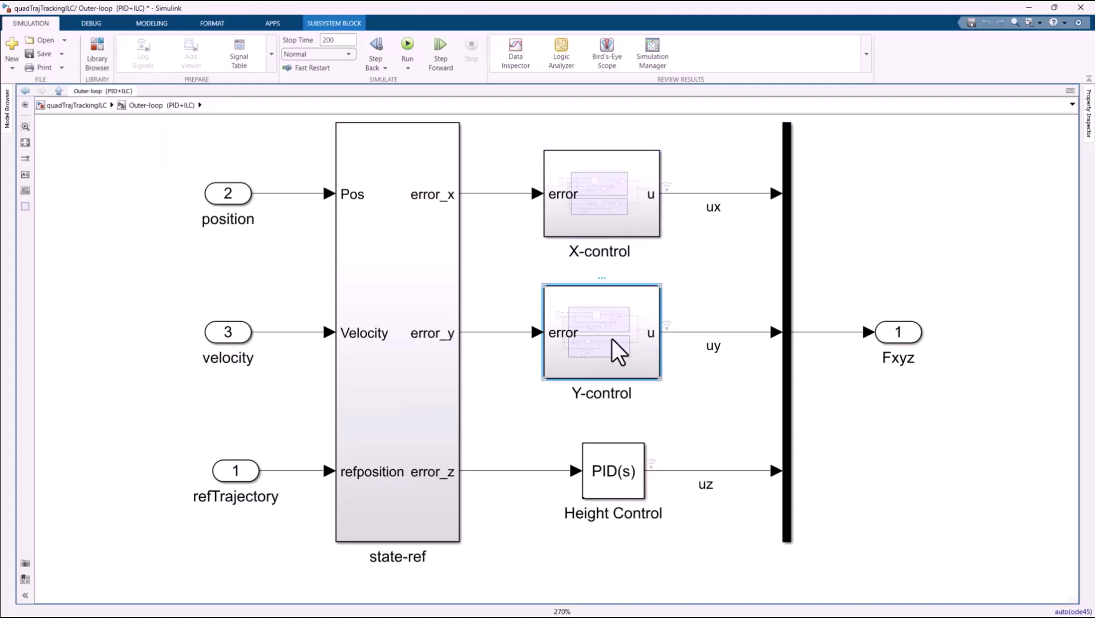
{"action": "double_click", "coordinate": [612, 339]}
{"action": "left_click", "coordinate": [560, 183]}
{"action": "double_click", "coordinate": [560, 183]}
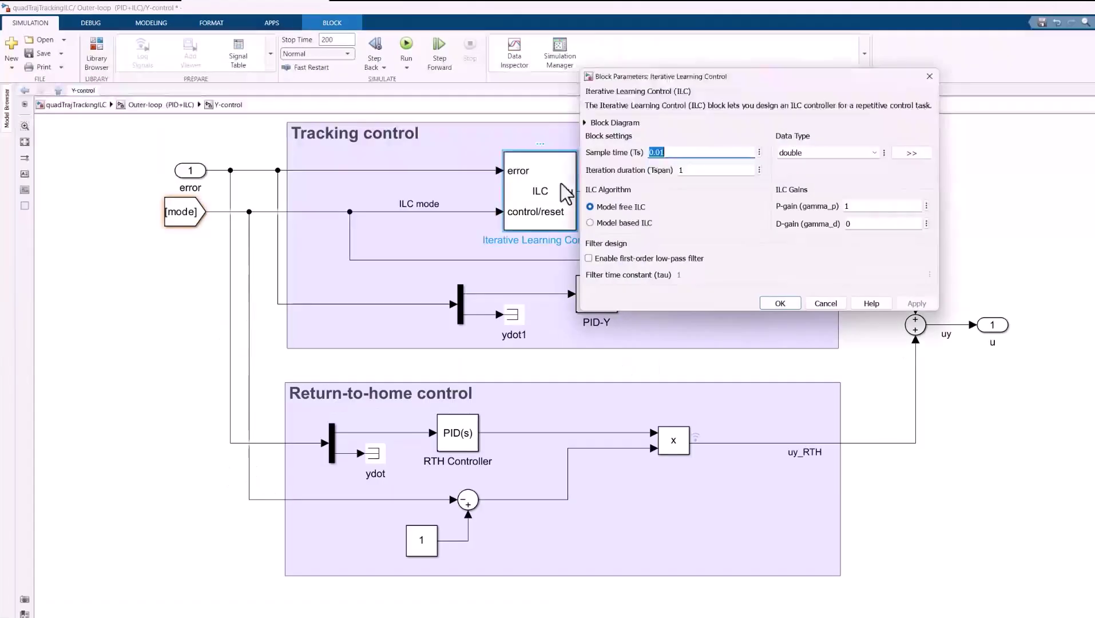
Enter 5 for iteration duration; make it discrete model-based with A=[1,0.05;-0.02,0.97], B=[0;0.05], C=eye(2)
{"action": "left_click", "coordinate": [692, 170]}
{"action": "type", "text": "5"}
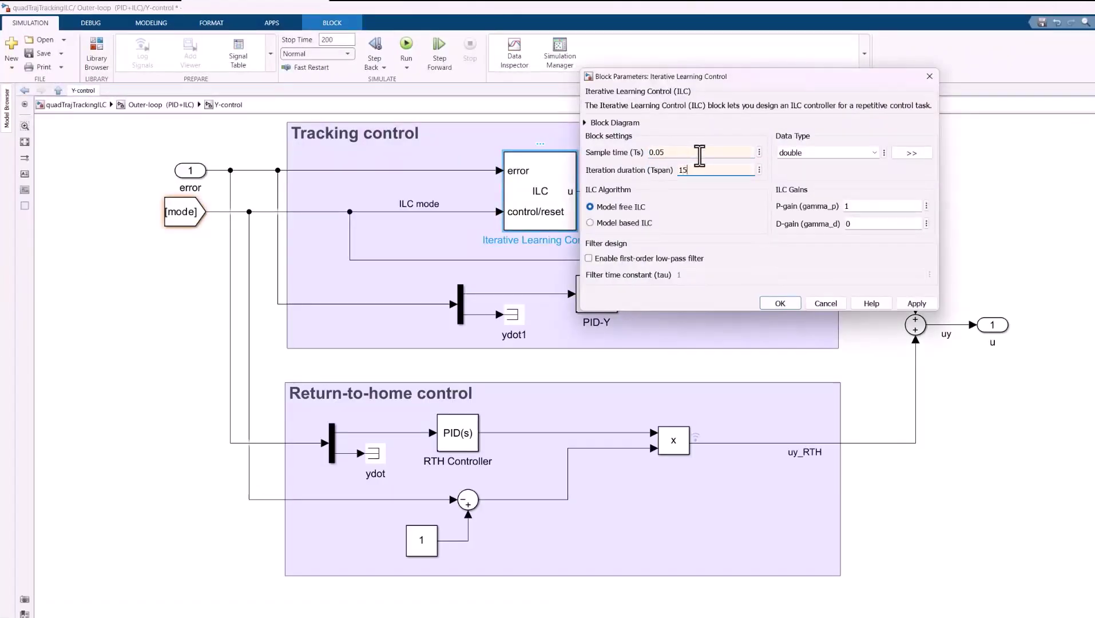
{"action": "left_click", "coordinate": [623, 223]}
{"action": "left_click", "coordinate": [876, 219]}
{"action": "double_click", "coordinate": [879, 242]}
{"action": "type", "text": "[1,0.05"}
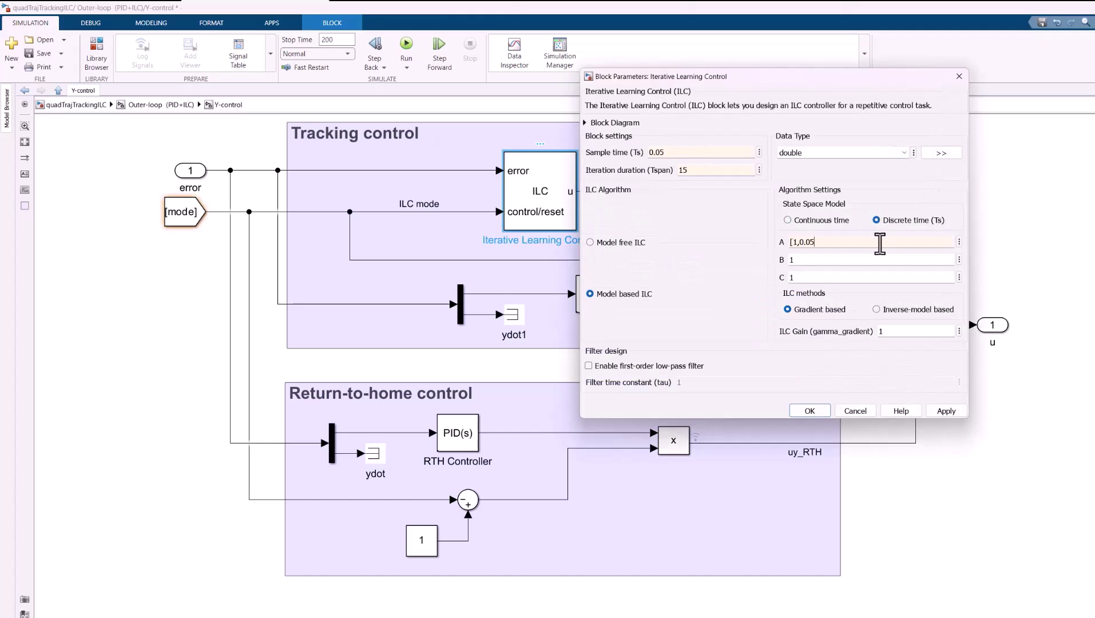
{"action": "type", "text": ";-0.02,0.97]"}
{"action": "key", "text": "Tab"}
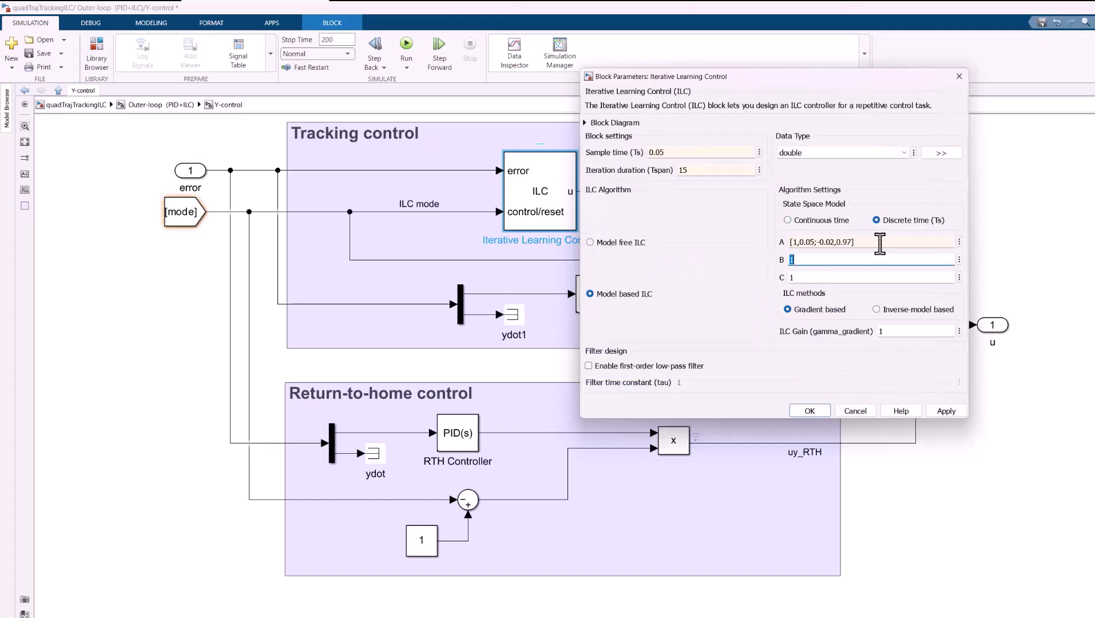
{"action": "type", "text": "[0;0.05]"}
{"action": "key", "text": "Tab"}
{"action": "type", "text": "eye(2)"}
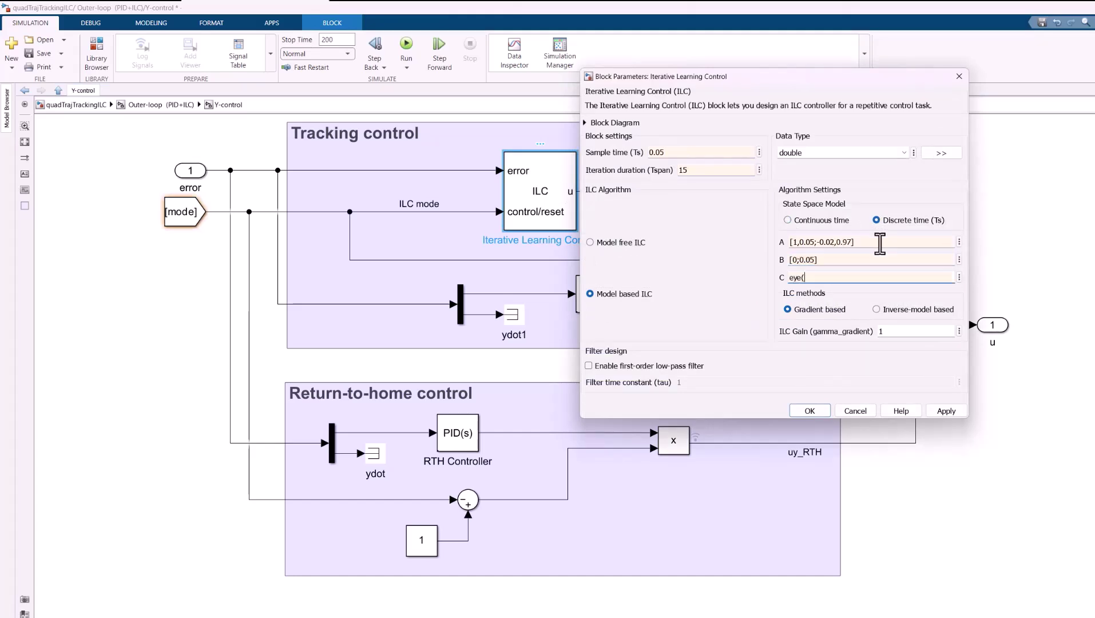
Choose inverse-model learning with gain 0.4, enable the low-pass filter, and apply
{"action": "left_click", "coordinate": [876, 309]}
{"action": "double_click", "coordinate": [902, 332]}
{"action": "type", "text": "0."}
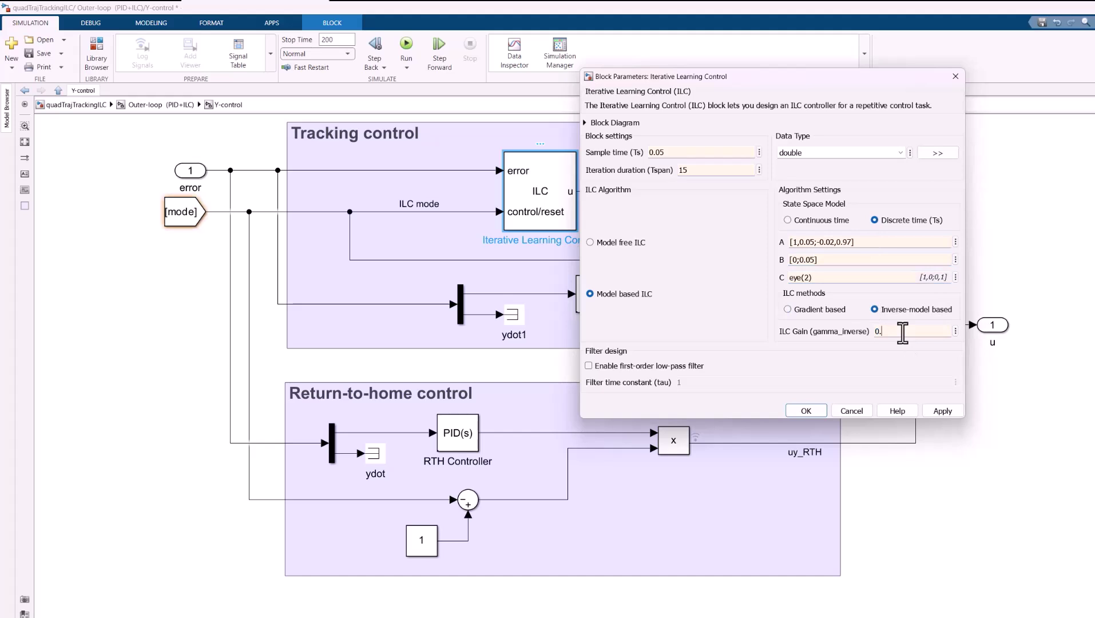
{"action": "type", "text": "4"}
{"action": "left_click", "coordinate": [589, 365]}
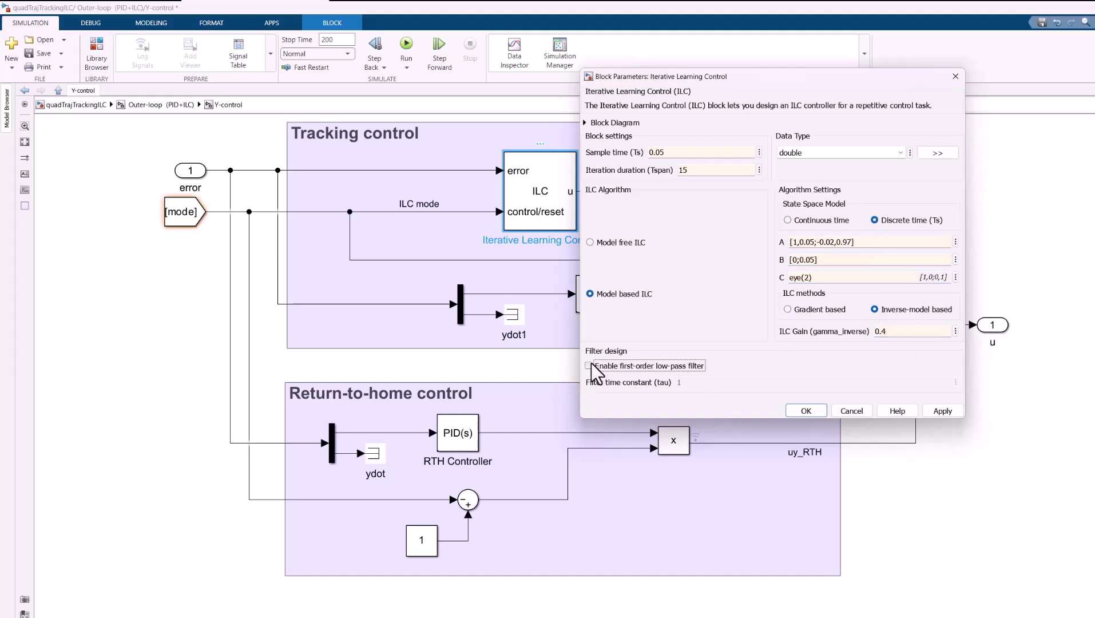
{"action": "double_click", "coordinate": [705, 387]}
{"action": "left_click", "coordinate": [822, 406]}
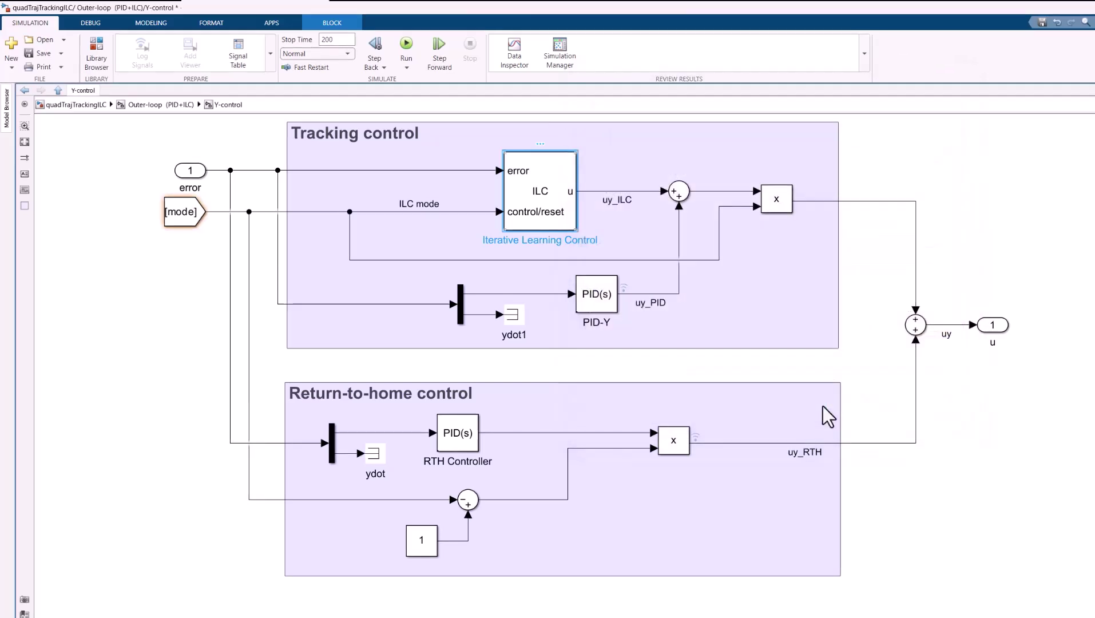
Go up through Outer-loop (PID+ILC) to the top-level quadTrajTrackingILC model and select Inner-Loop Control
{"action": "left_click", "coordinate": [174, 107]}
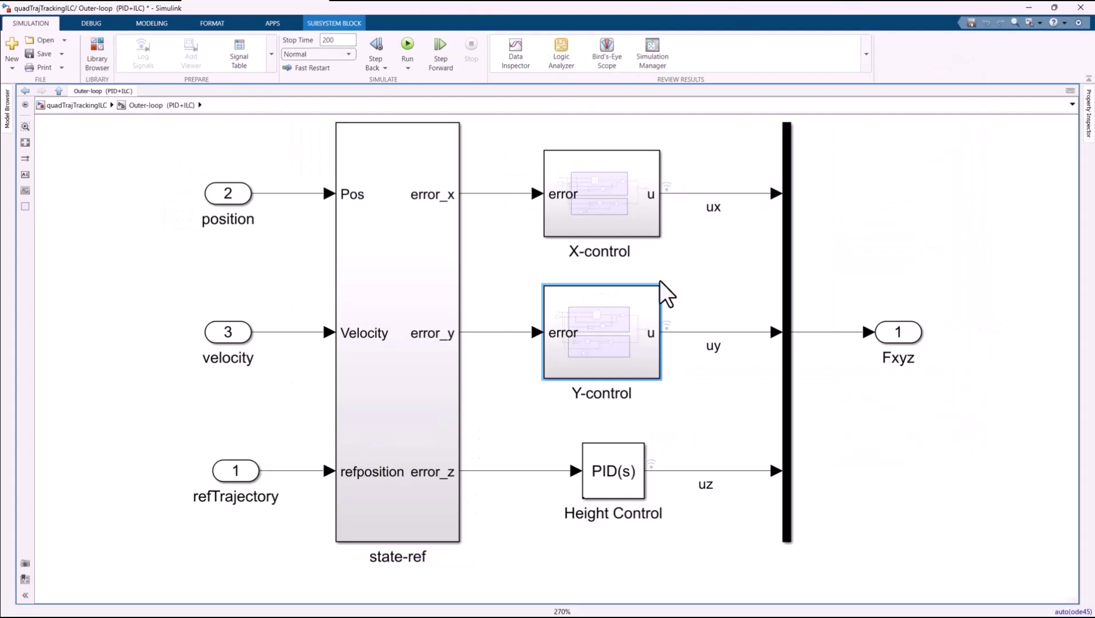
{"action": "left_click", "coordinate": [828, 332]}
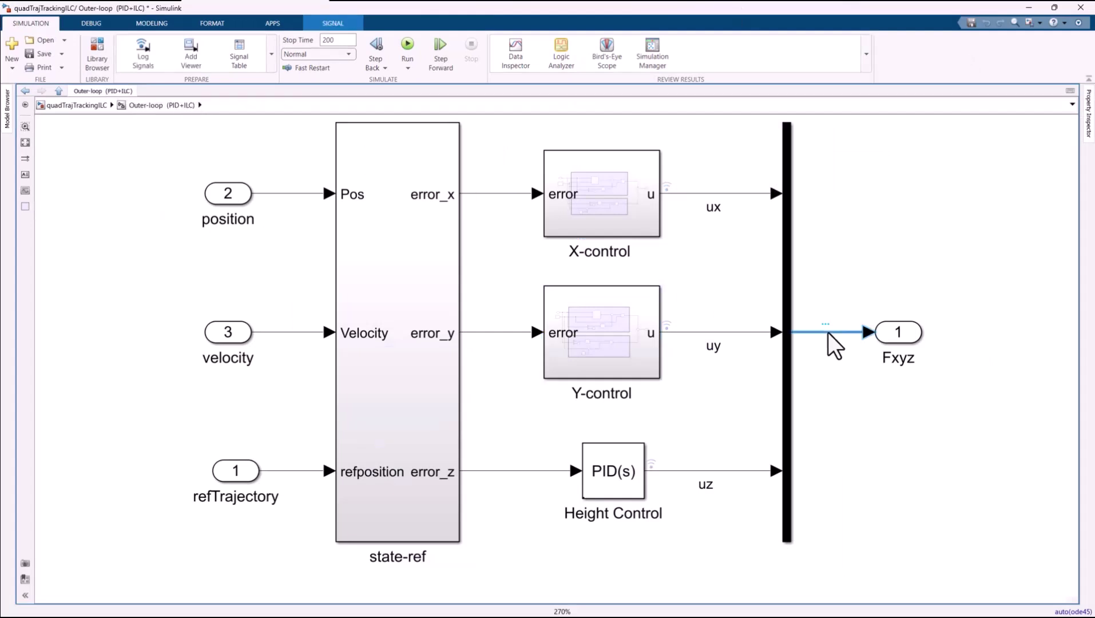
{"action": "left_click", "coordinate": [86, 106]}
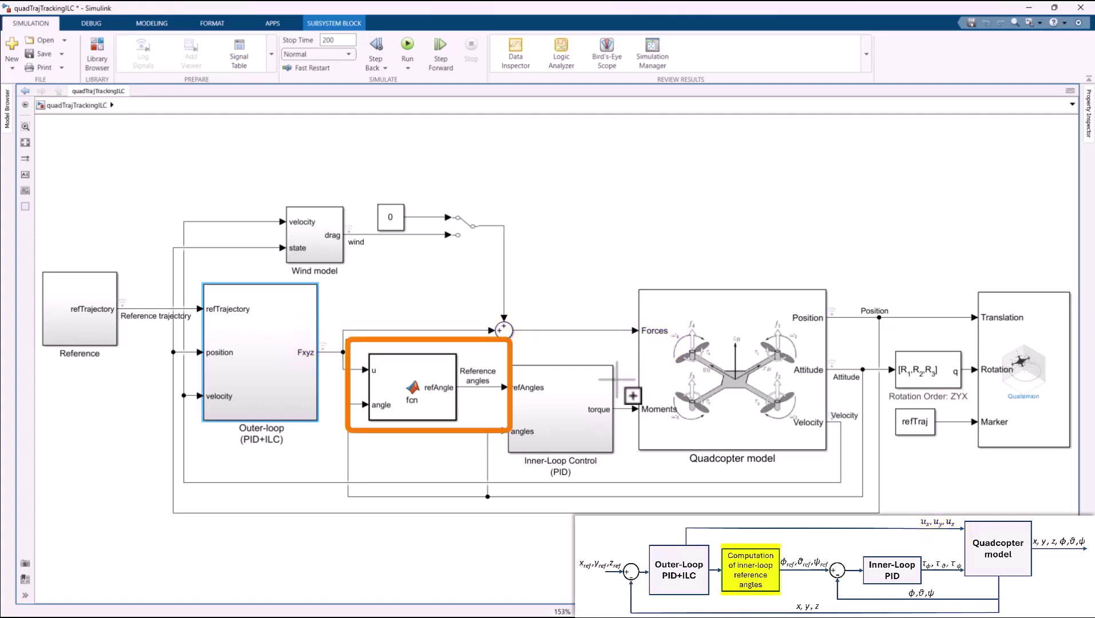
{"action": "left_click", "coordinate": [581, 435]}
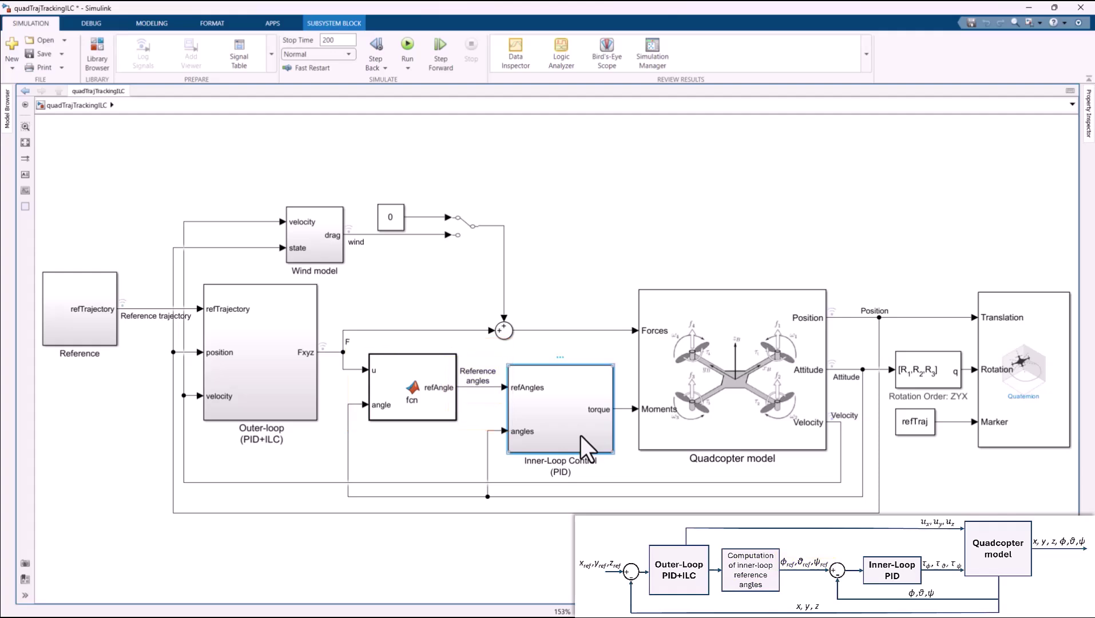
{"action": "double_click", "coordinate": [581, 435]}
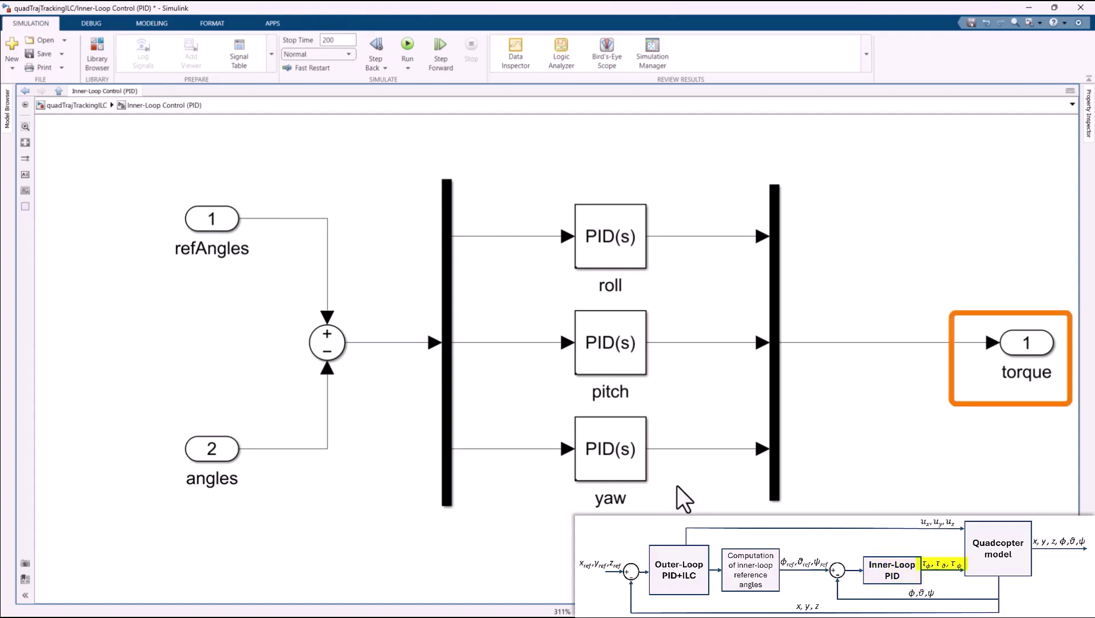
{"action": "left_click", "coordinate": [96, 105]}
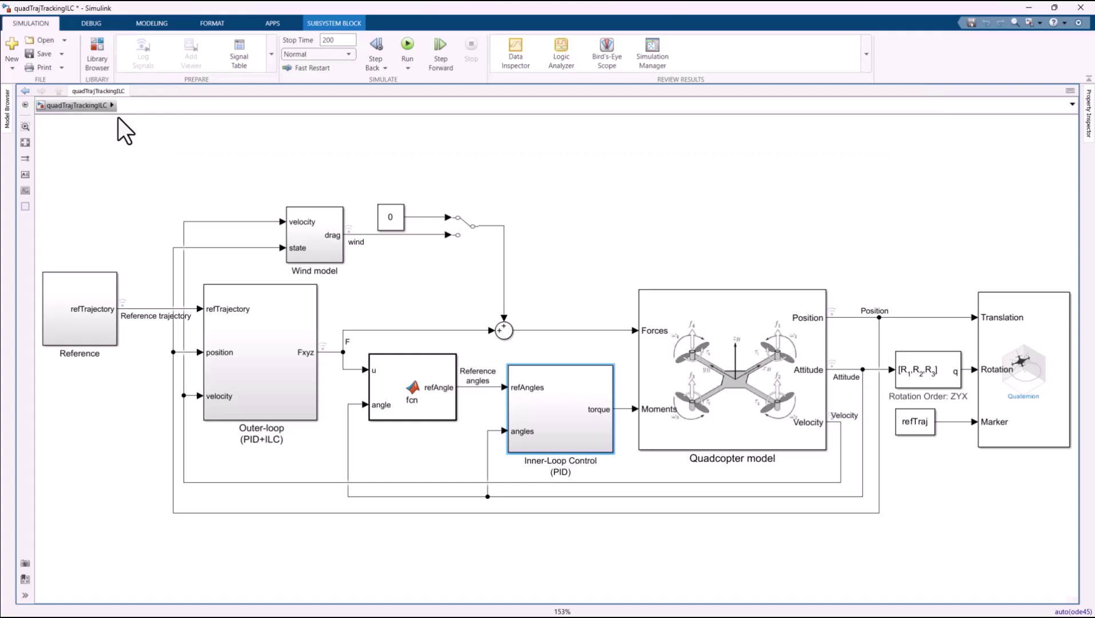
{"action": "left_click", "coordinate": [329, 255]}
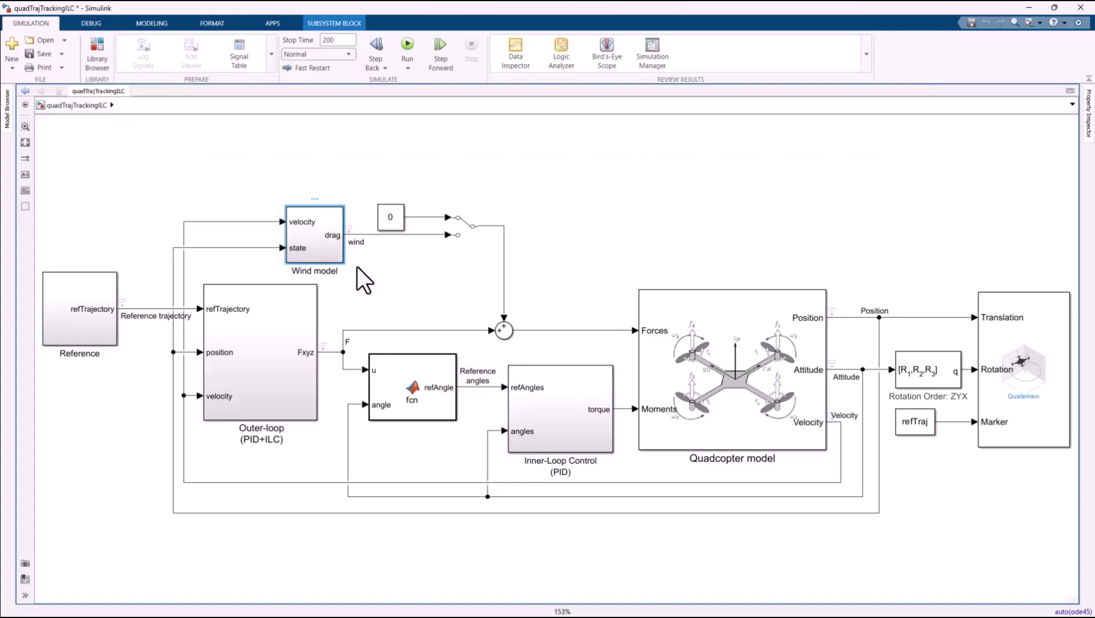
Clear the selection and run the 200 s simulation with the wind switch at 0
{"action": "left_click", "coordinate": [404, 294]}
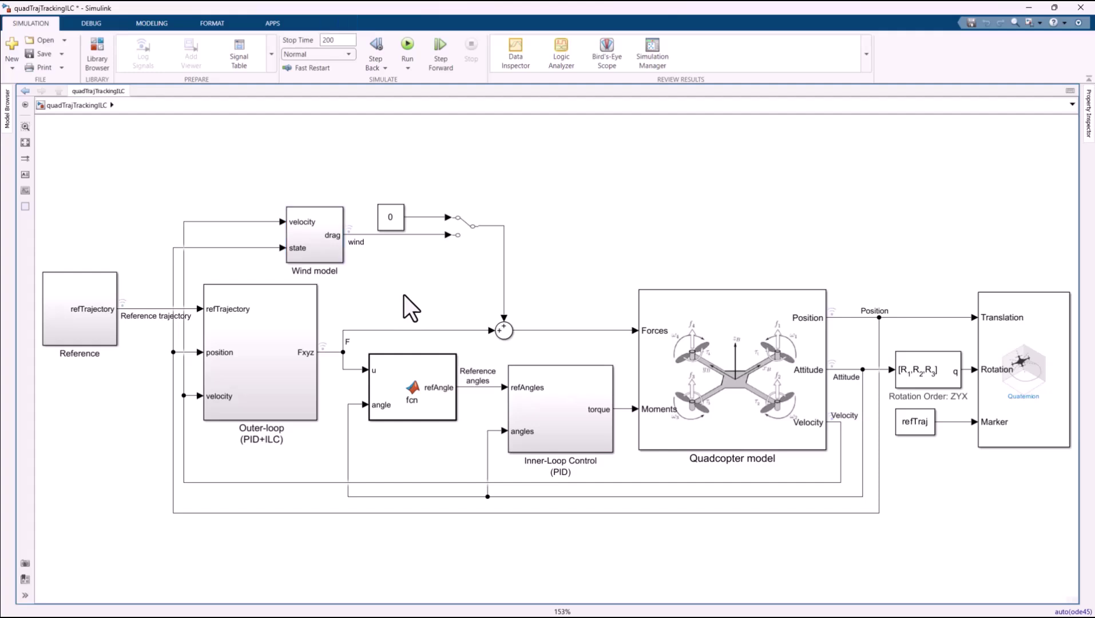
{"action": "left_click", "coordinate": [415, 44]}
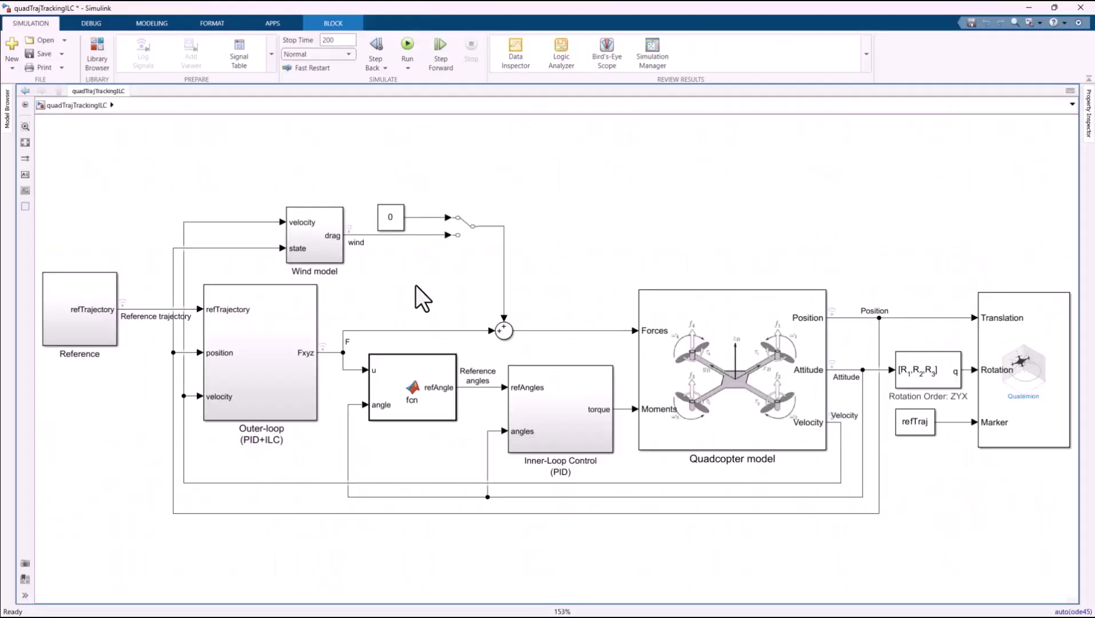
Toggle the Manual Switch so the wind model's drag output feeds the force sum
{"action": "left_click", "coordinate": [416, 285]}
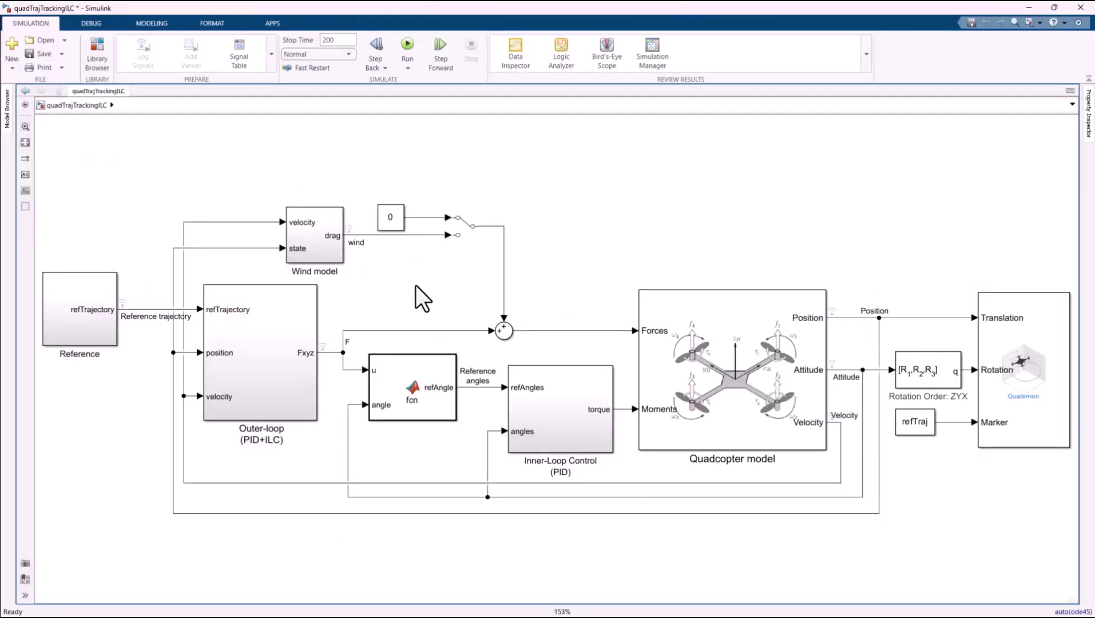
{"action": "double_click", "coordinate": [463, 228]}
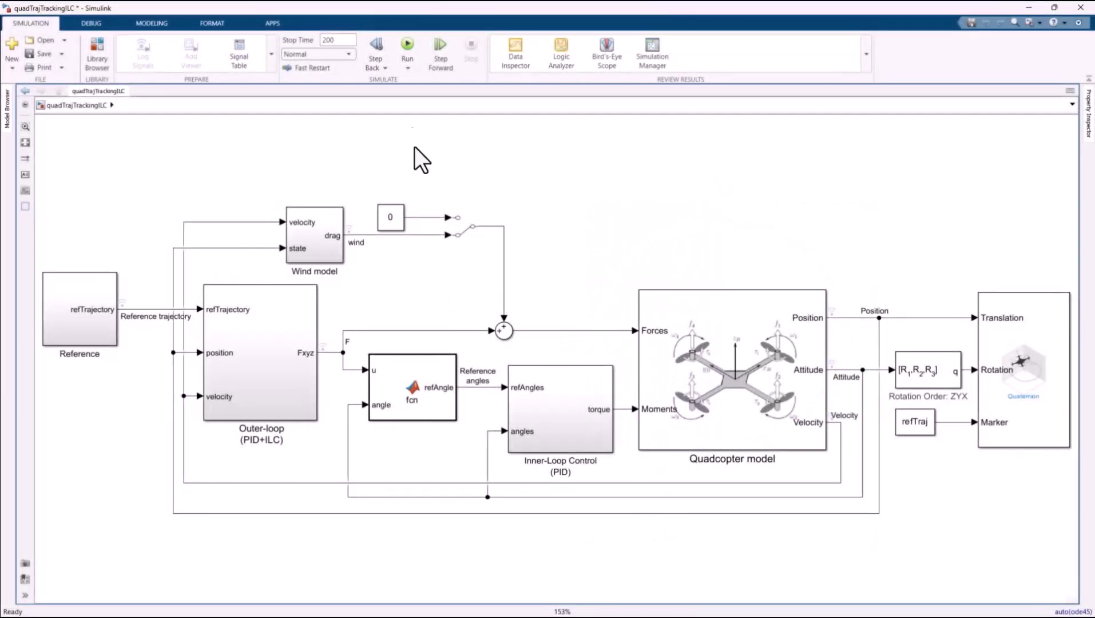
Run the quadcopter simulation again with the wind disturbance active
{"action": "left_click", "coordinate": [407, 44]}
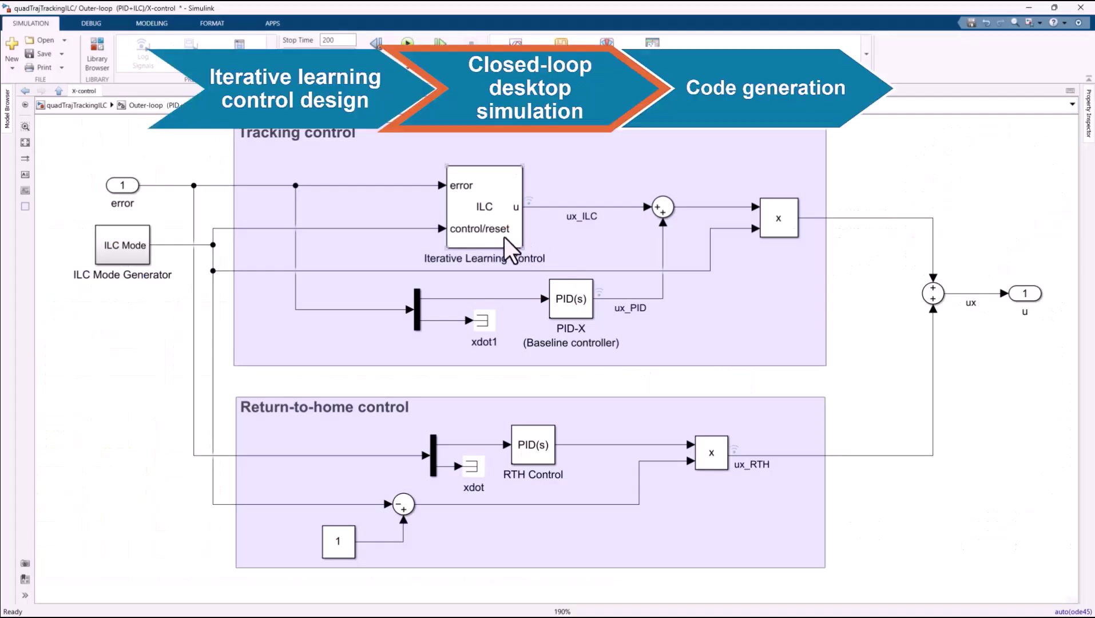
Build C code for the X-control subsystem using C/C++ Code > Build This Subsystem
{"action": "left_click", "coordinate": [504, 237]}
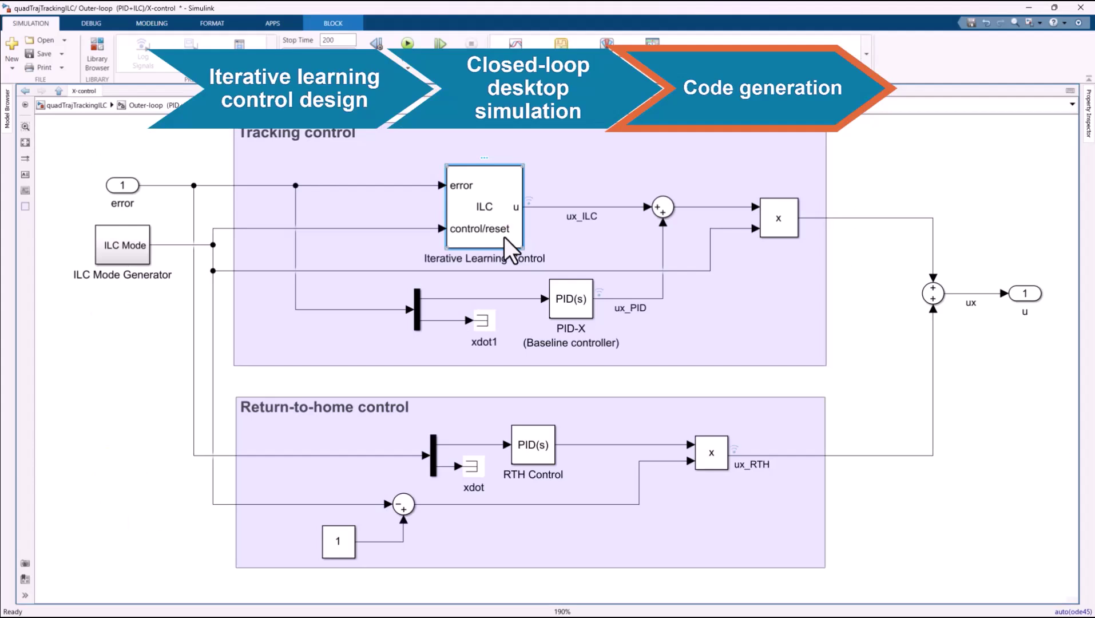
{"action": "right_click", "coordinate": [504, 237]}
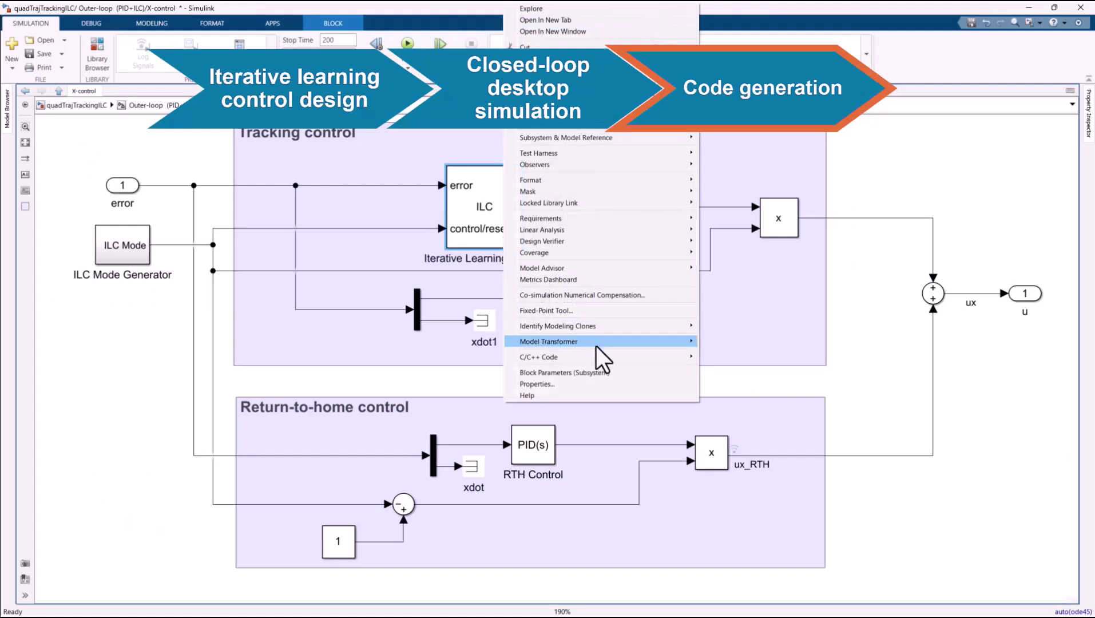
{"action": "mouse_move", "coordinate": [598, 354]}
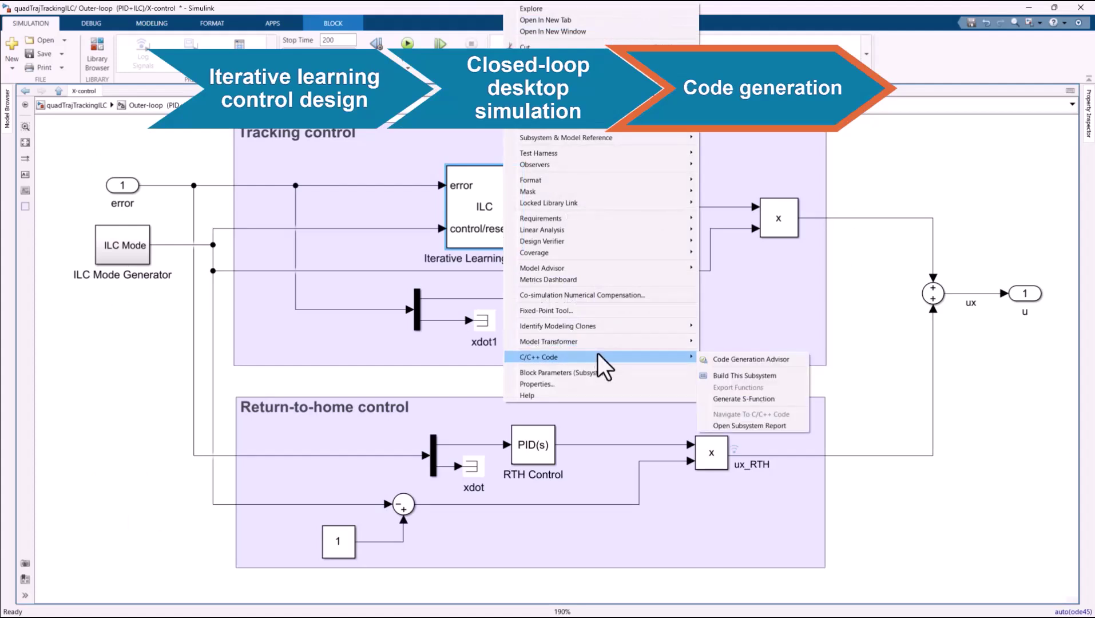
{"action": "left_click", "coordinate": [747, 377]}
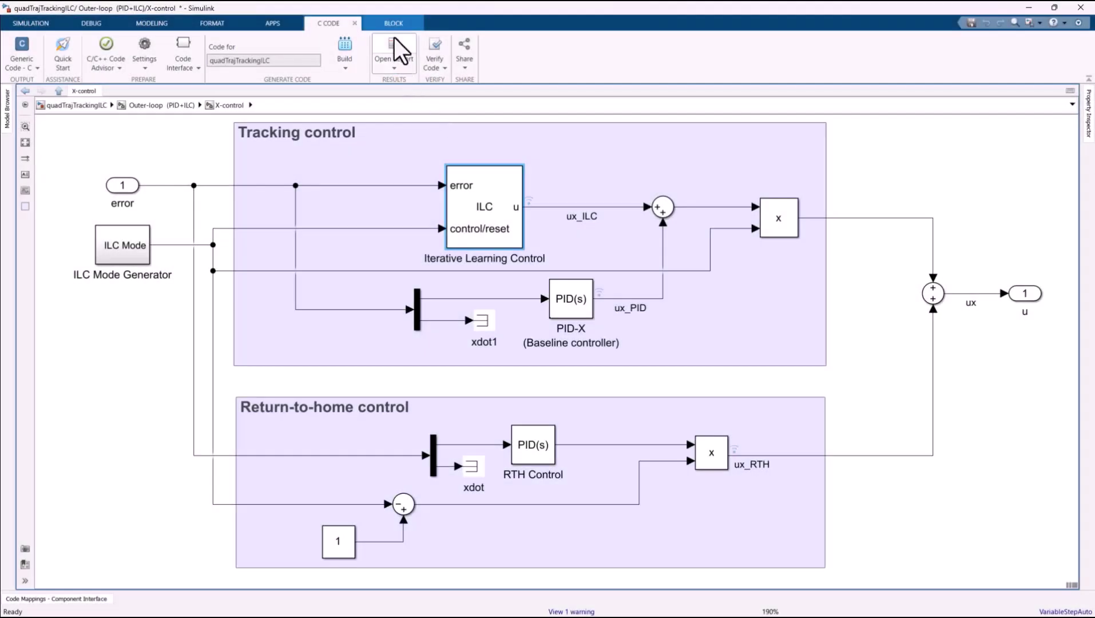
Open the Code Generation Report, select Iterative.c under Model files, and scroll through its source
{"action": "left_click", "coordinate": [394, 39]}
{"action": "left_click", "coordinate": [209, 280]}
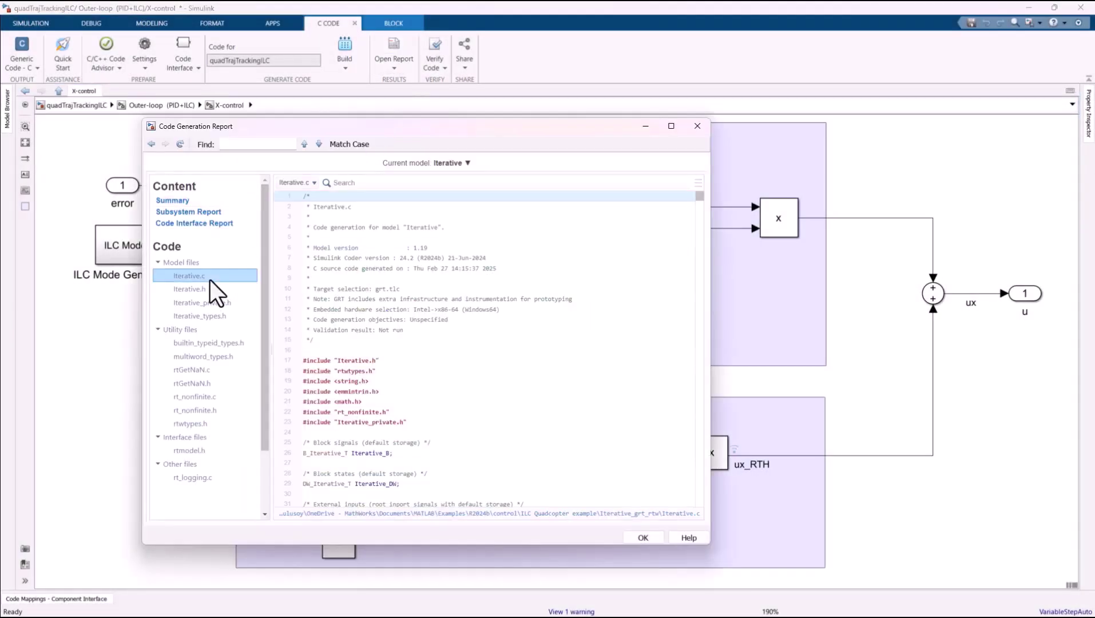
{"action": "scroll", "coordinate": [653, 407], "scroll_direction": "down", "scroll_amount": 9}
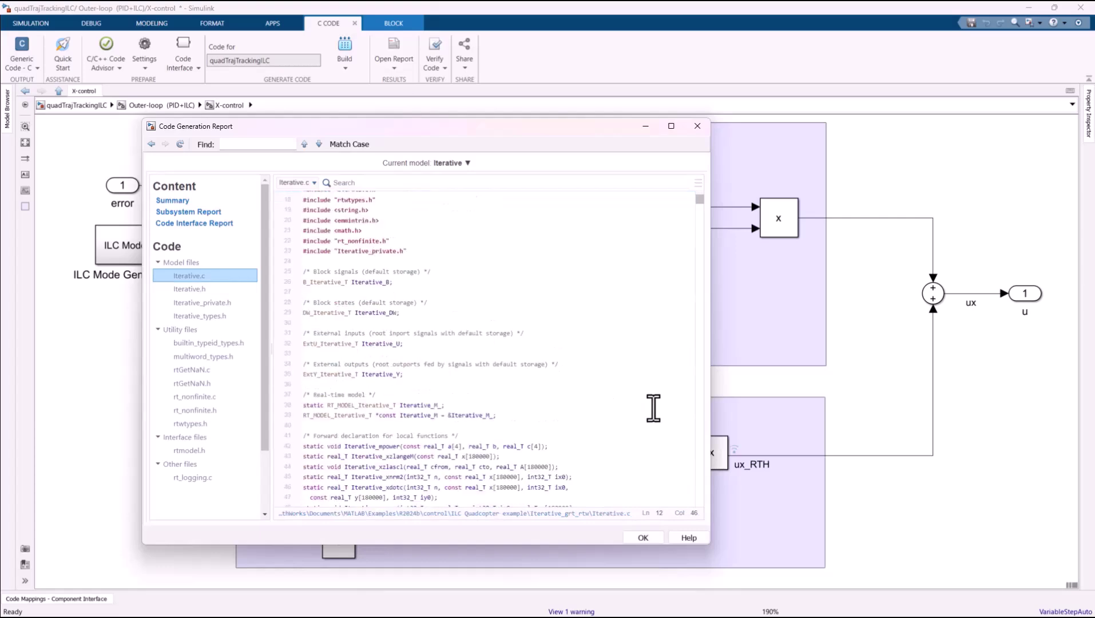